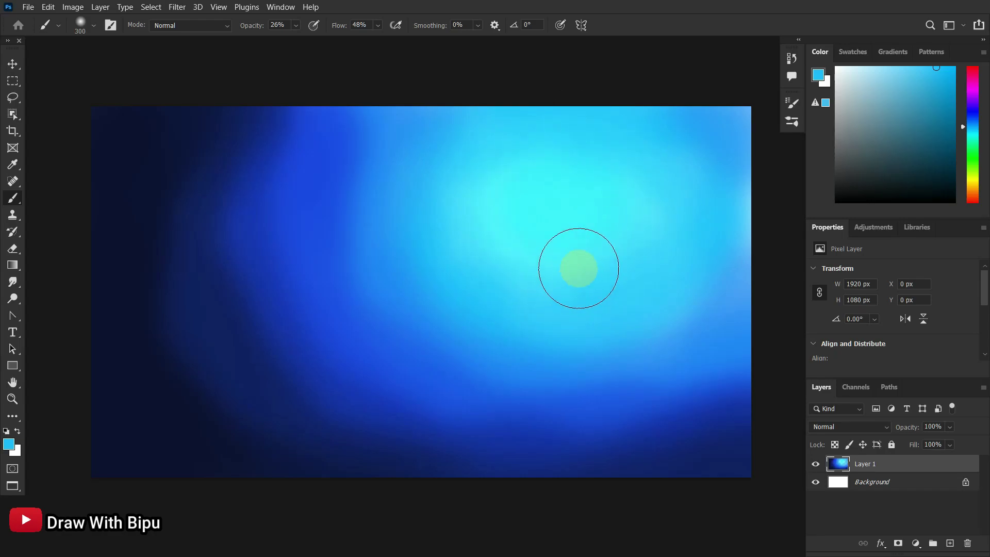
- Blend the light and medium blues around the cyan glow using soft brush strokes in colours sampled from the painting
alt+click(364, 273)
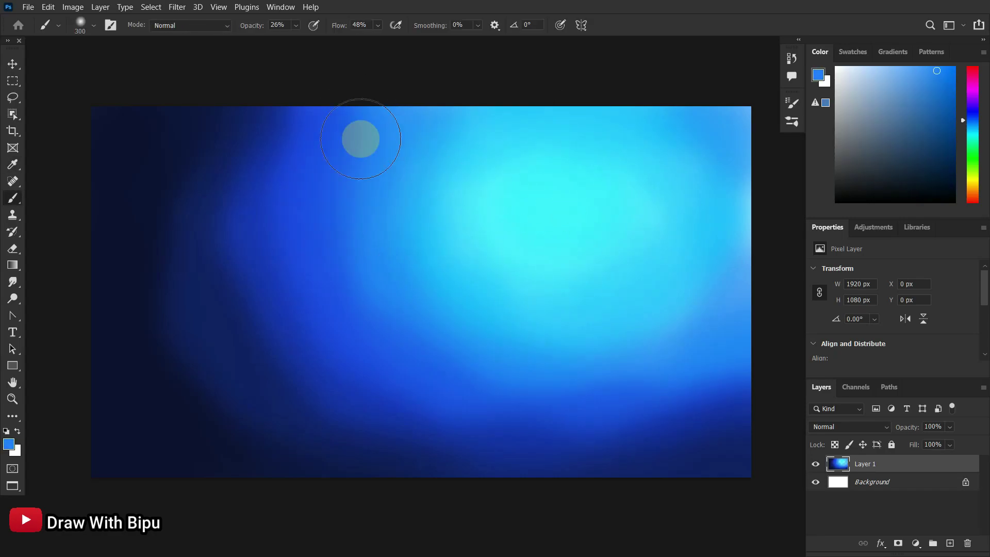
alt+click(475, 297)
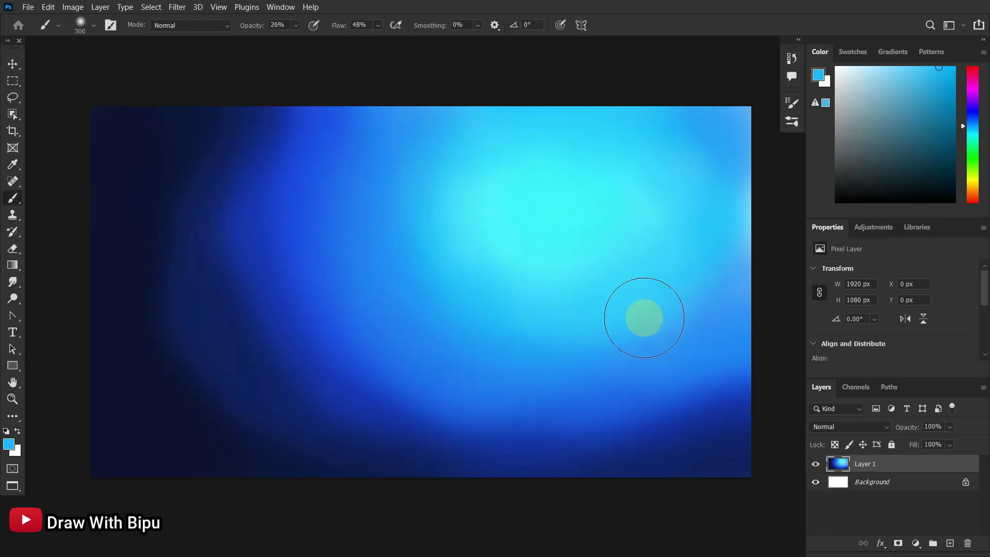
alt+click(495, 227)
alt+click(318, 272)
alt+click(329, 318)
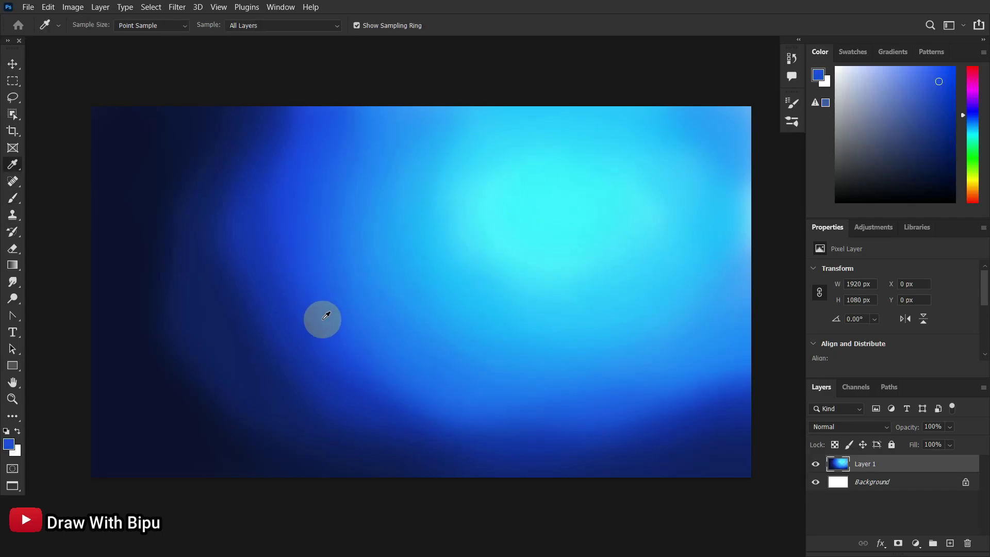
- Soften the transition into the dark areas along the left and lower background with sampled deep blues
alt+click(276, 349)
mouse_move(199, 302)
mouse_down()
mouse_move(221, 114)
mouse_move(249, 270)
mouse_move(399, 459)
mouse_move(690, 425)
mouse_up()
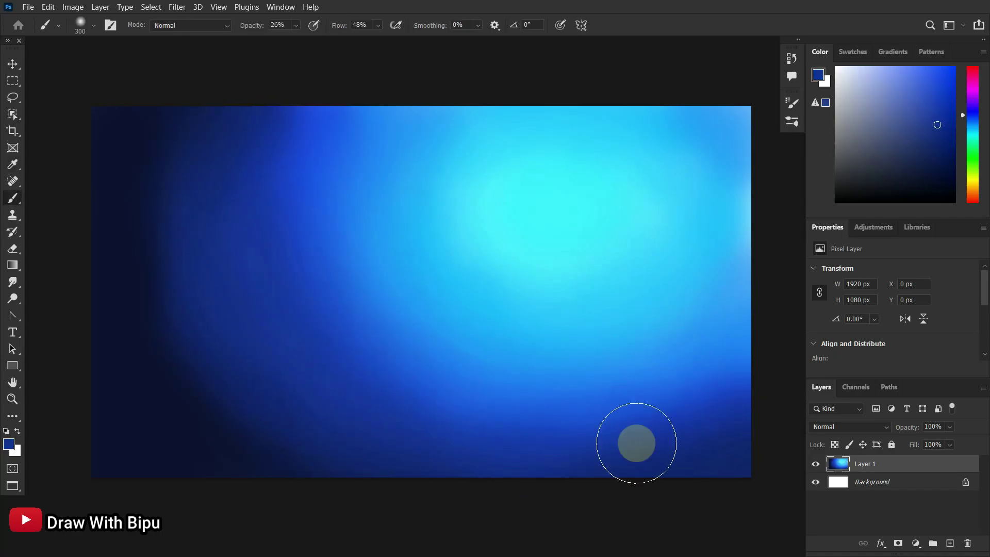
alt+click(702, 364)
alt+click(281, 146)
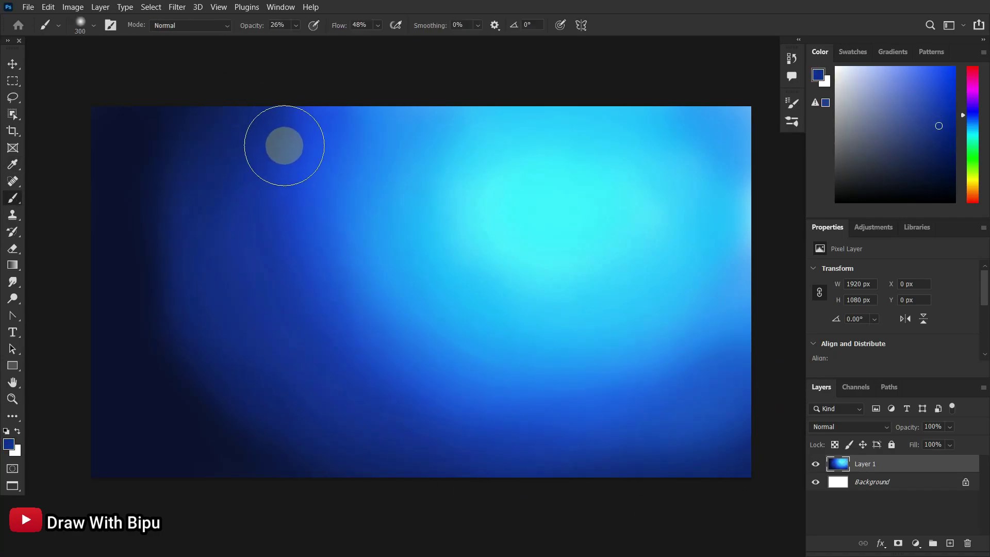
alt+click(188, 282)
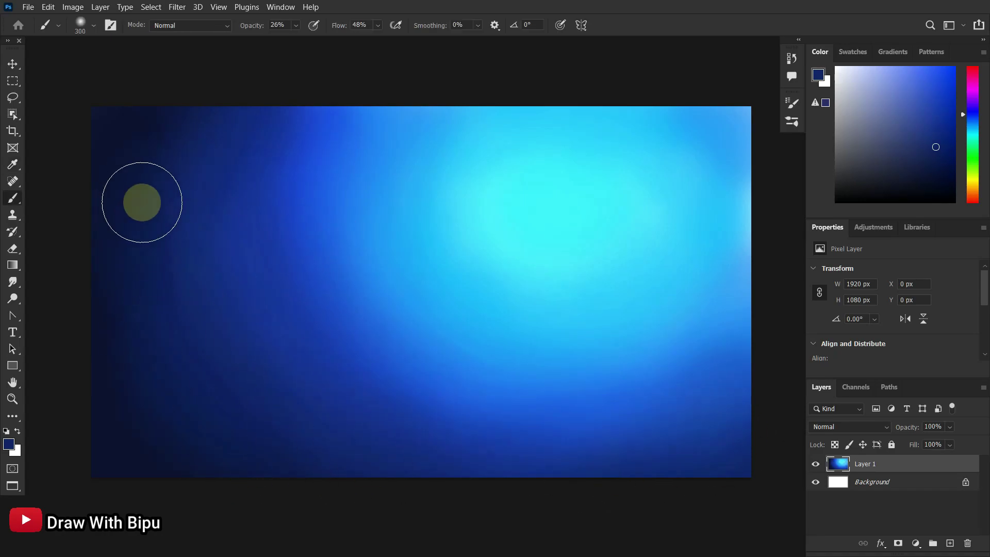
- Blend sampled dark and medium blues through the left half and lower area of the background
alt+click(254, 294)
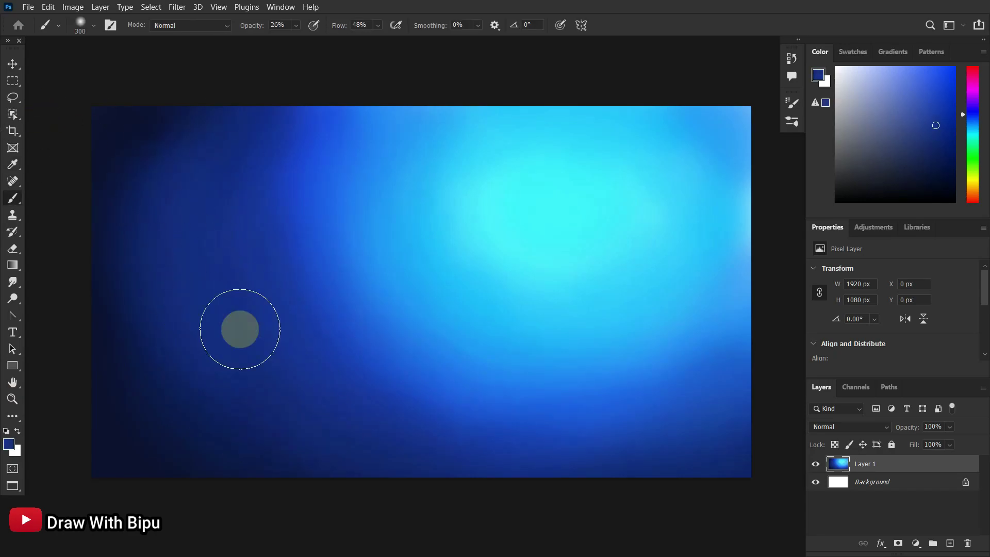
key(i)
click(307, 195)
key(b)
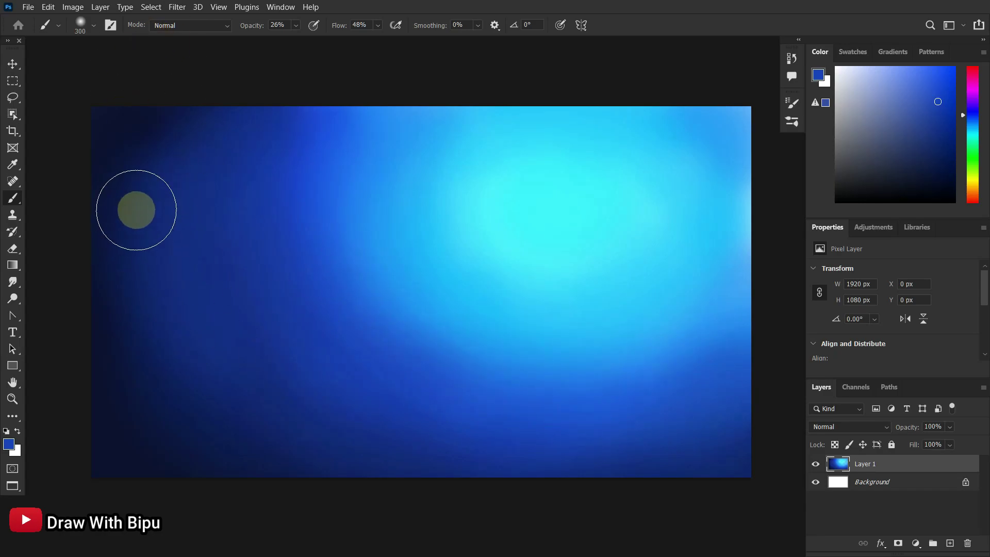
- Darken the left side and bottom of the background with sampled navy and near-black blue strokes
alt+click(154, 184)
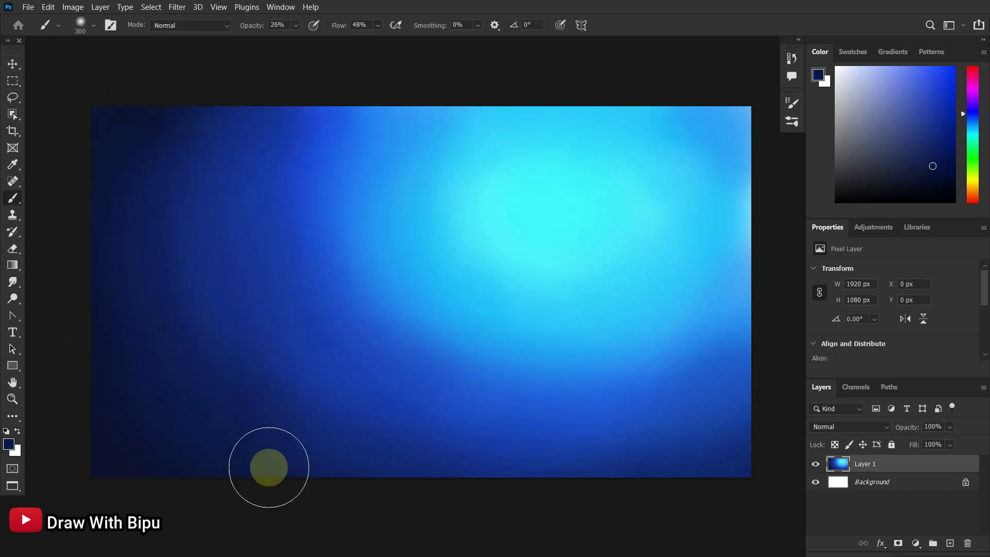
alt+click(111, 247)
mouse_move(121, 109)
mouse_down()
mouse_move(124, 327)
mouse_move(607, 464)
mouse_up()
click(943, 192)
mouse_move(104, 131)
mouse_down()
mouse_move(111, 280)
mouse_move(147, 457)
mouse_move(287, 435)
mouse_up()
click(915, 201)
mouse_move(138, 459)
mouse_down()
mouse_move(103, 239)
mouse_move(62, 155)
mouse_up()
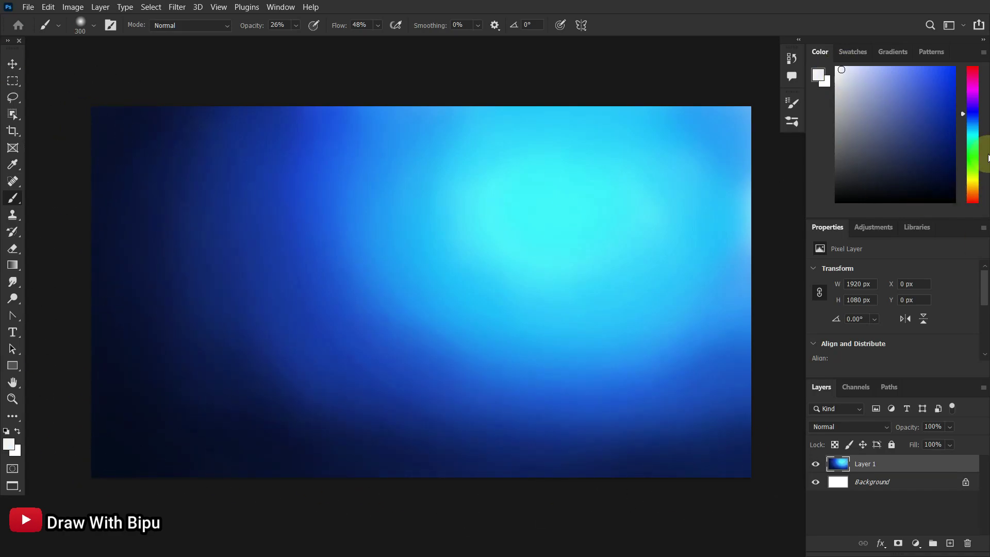
- Dab soft white into the centre of the cyan glow to brighten it
click(972, 128)
click(835, 67)
click(558, 213)
click(558, 213)
- Draw a circle over the bright centre of the glow with the Ellipse tool
click(17, 367)
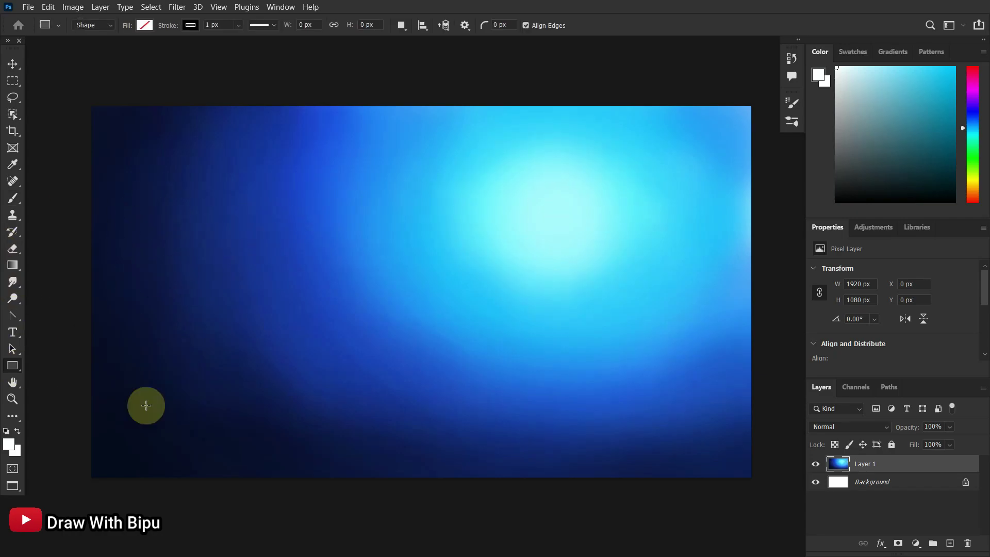
right_click(17, 369)
click(134, 378)
drag(523, 180, 621, 272)
- Give the circle a white fill and remove its stroke to form the moon
click(984, 345)
click(852, 278)
click(812, 346)
click(851, 299)
click(816, 318)
click(579, 194)
- Enlarge the moon circle slightly and deselect the shape
drag(523, 179, 522, 175)
drag(621, 272, 625, 276)
click(778, 252)
key(Escape)
click(12, 64)
click(60, 74)
- Add a new layer above the moon and paint a soft white glow around it
click(950, 543)
drag(895, 379, 917, 301)
key(b)
mouse_move(553, 217)
mouse_down()
mouse_move(558, 277)
mouse_move(552, 190)
mouse_move(636, 240)
mouse_move(519, 255)
mouse_move(585, 212)
mouse_up()
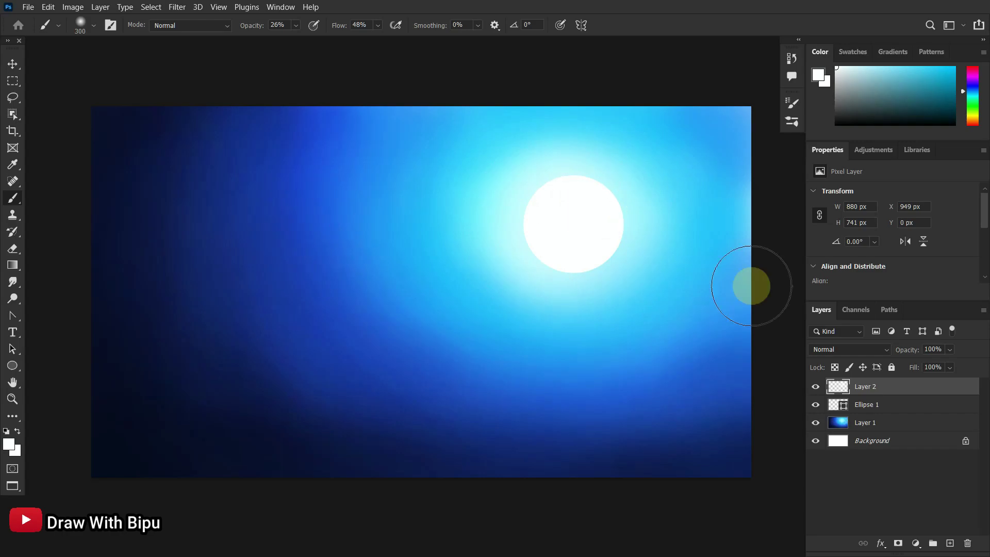
- Add another new layer and switch to a hard round brush, undoing the test strokes
click(949, 542)
click(93, 26)
double_click(118, 290)
key(ctrl+z)
key(ctrl+z)
- Set the brush to 100% opacity, 64% flow and a 70 px size, with black as the colour
drag(296, 25, 574, 32)
drag(378, 26, 391, 38)
key([)
key([)
key([)
key([)
key([)
key([)
key([)
key([)
key([)
drag(850, 98, 833, 135)
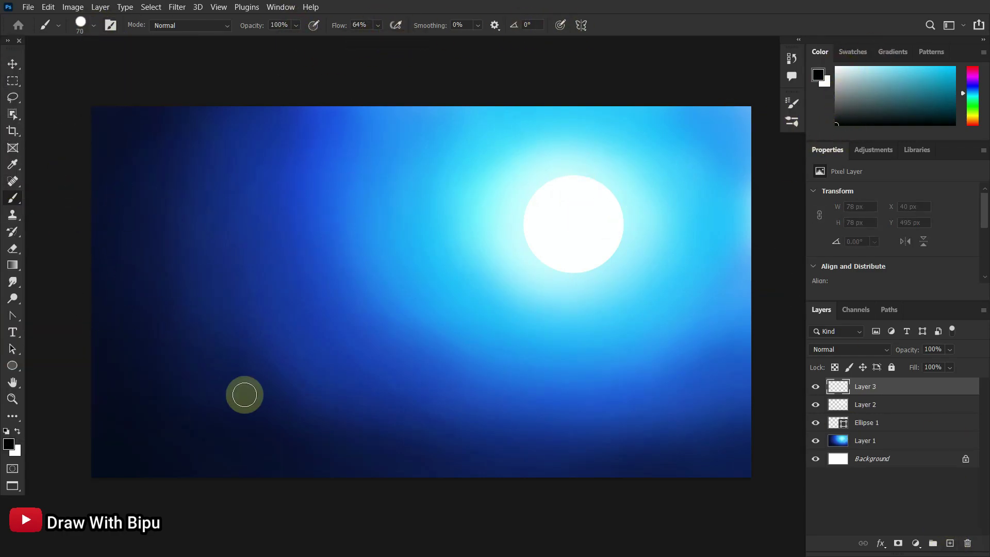
- Paint a black tree trunk rising from the lower-left canvas corner with main branches reaching toward the moon
mouse_move(101, 468)
mouse_down()
mouse_move(143, 424)
mouse_move(108, 450)
mouse_move(174, 410)
mouse_move(121, 428)
mouse_move(190, 388)
mouse_up()
drag(138, 426, 312, 350)
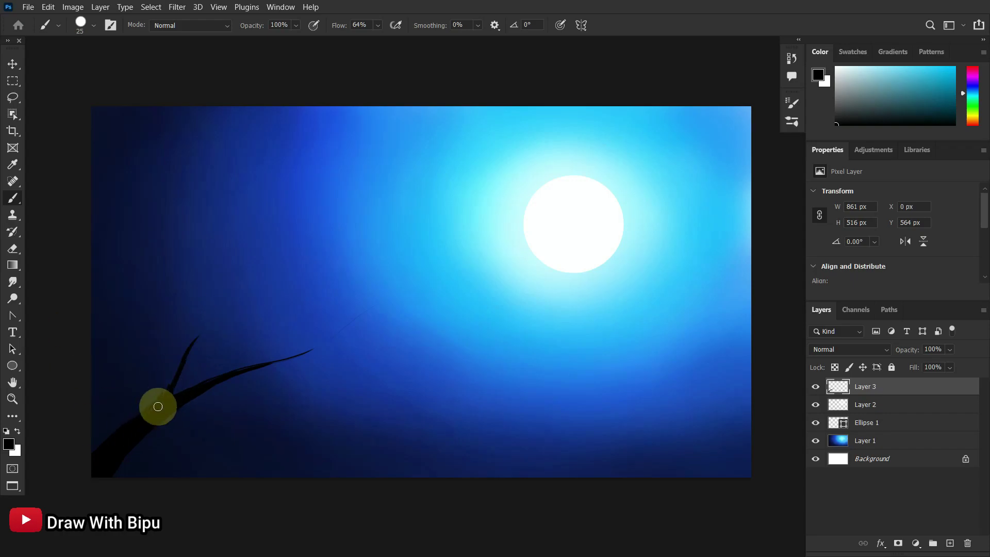
drag(222, 378, 446, 354)
drag(227, 376, 380, 316)
mouse_move(334, 370)
mouse_down()
mouse_move(228, 373)
mouse_move(240, 372)
mouse_move(155, 419)
mouse_up()
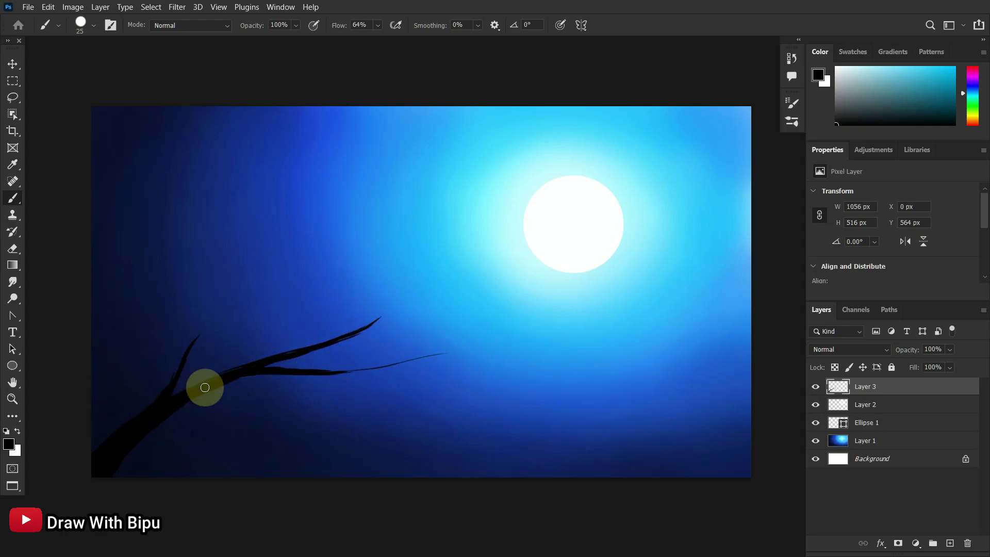
- Extend the branches with thin twigs toward the moon and add forked branches rising on the upper left
mouse_move(306, 347)
mouse_down()
mouse_move(374, 288)
mouse_move(444, 300)
mouse_up()
drag(368, 329, 424, 316)
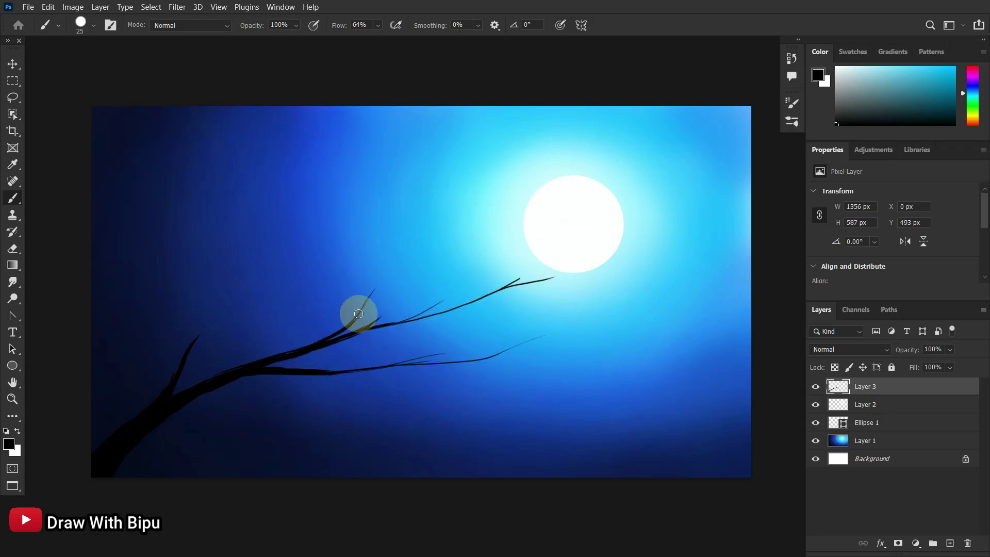
drag(236, 367, 301, 280)
key(ctrl+z)
mouse_move(256, 355)
mouse_down()
mouse_move(261, 318)
mouse_move(329, 238)
mouse_up()
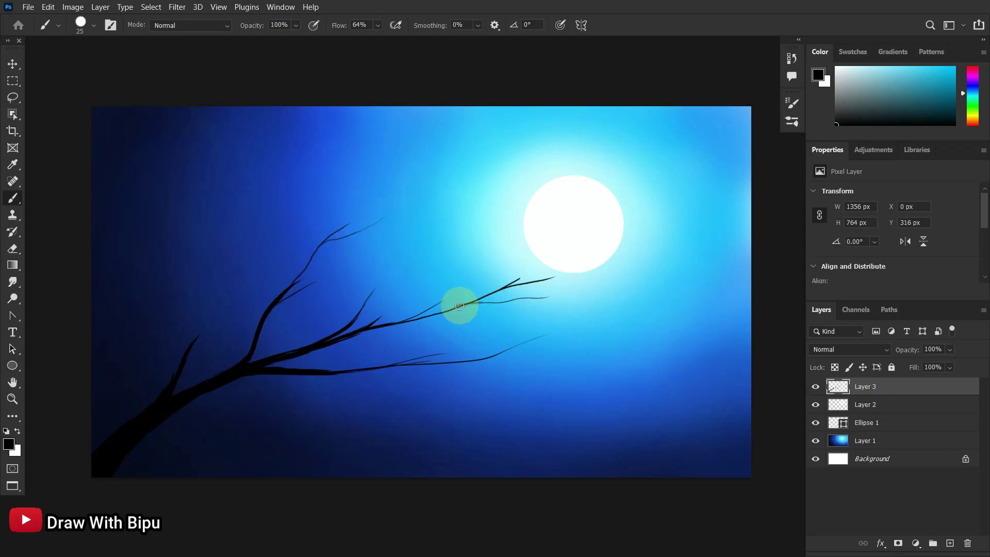
drag(188, 346, 238, 251)
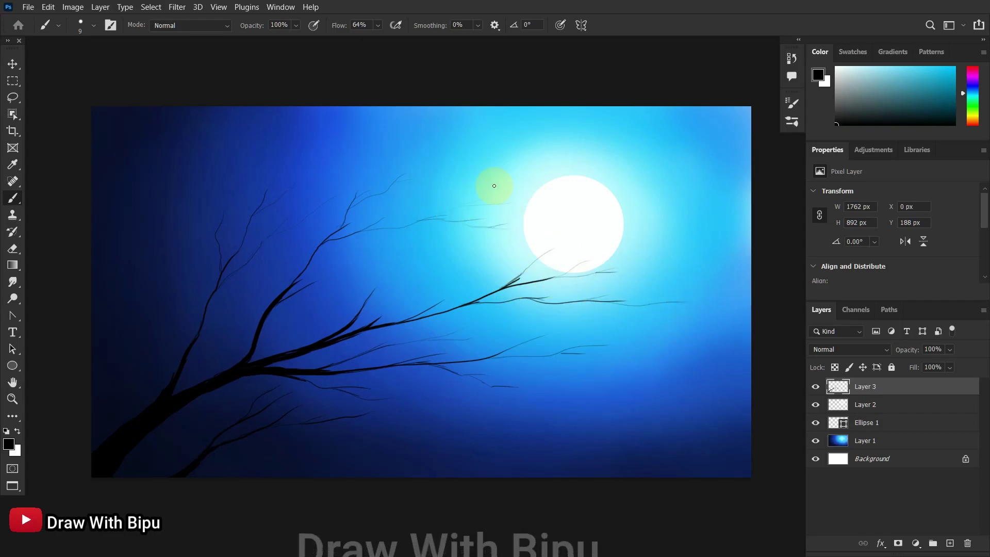
- Clip a new layer to the branches and paint teal highlights along the middle branches with a soft 35 px brush
right_click(906, 386)
click(892, 252)
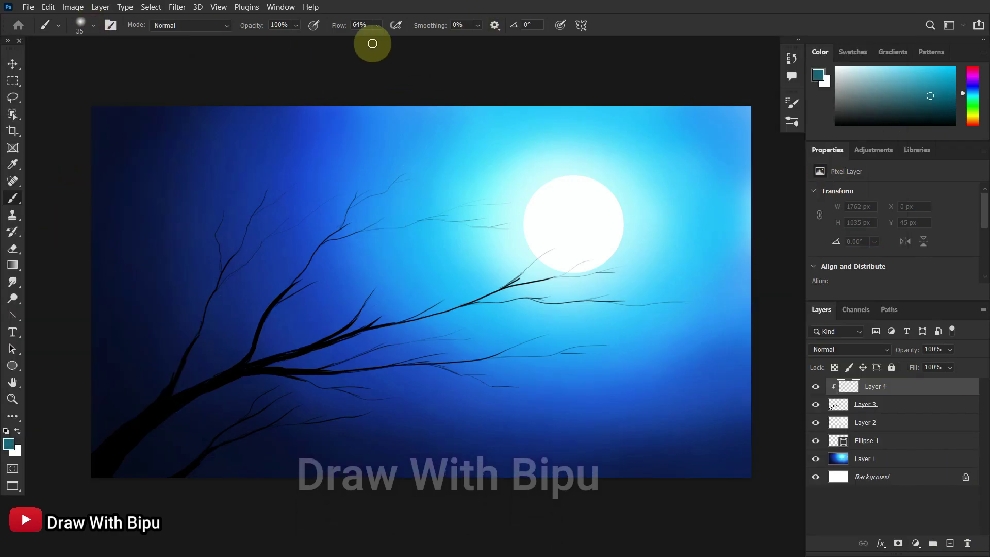
mouse_move(263, 323)
mouse_down()
mouse_move(279, 306)
mouse_move(253, 352)
mouse_move(272, 355)
mouse_move(169, 417)
mouse_up()
key(ctrl+z)
click(313, 26)
mouse_move(238, 377)
mouse_down()
mouse_move(129, 442)
mouse_move(160, 411)
mouse_move(348, 371)
mouse_up()
key(ctrl+z)
mouse_move(269, 367)
mouse_down()
mouse_move(356, 370)
mouse_move(512, 351)
mouse_up()
- Paint teal highlights along the lower branches and sample black from the trunk for touching them up
click(313, 25)
mouse_move(211, 297)
mouse_down()
mouse_move(204, 332)
mouse_move(160, 407)
mouse_up()
key(ctrl+z)
mouse_move(233, 443)
mouse_down()
mouse_move(204, 465)
mouse_move(259, 434)
mouse_move(342, 418)
mouse_up()
click(313, 25)
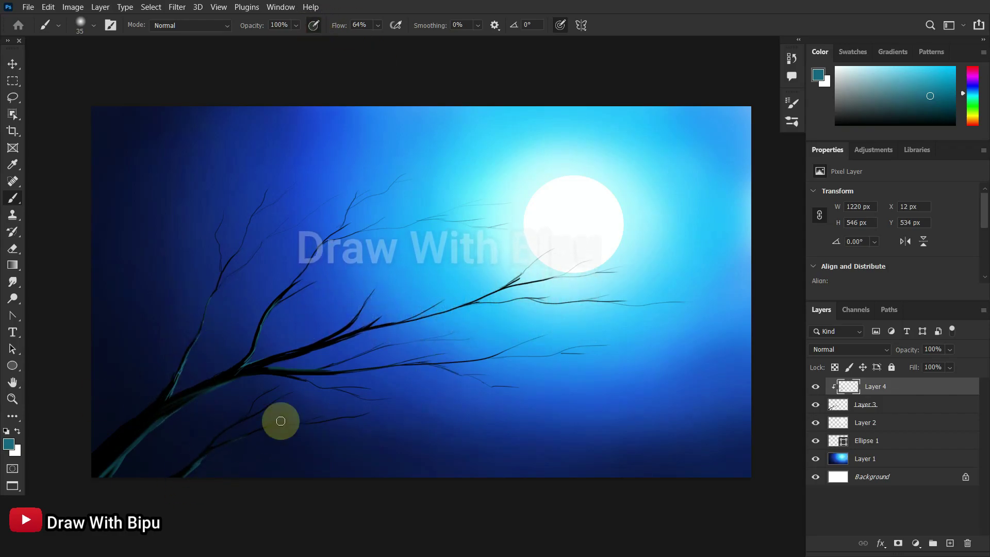
alt+click(188, 353)
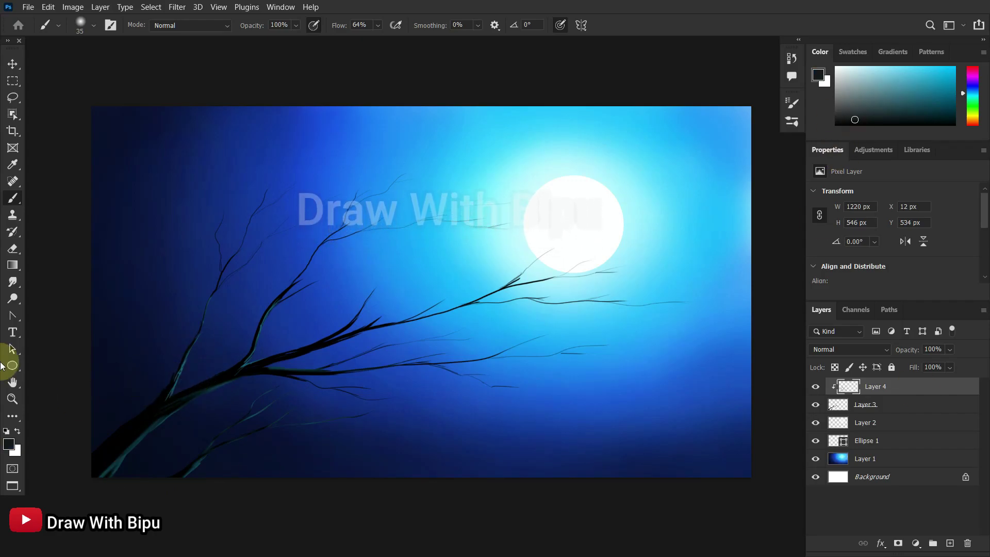
alt+click(144, 402)
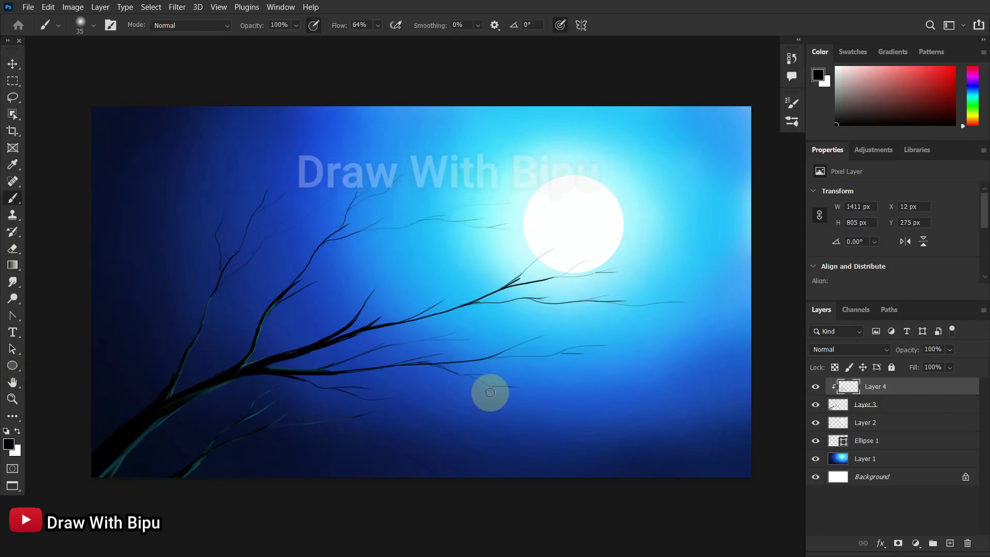
- Add a new layer, reselect the branch layer and set up a hard 10 px brush without opacity pressure
click(950, 543)
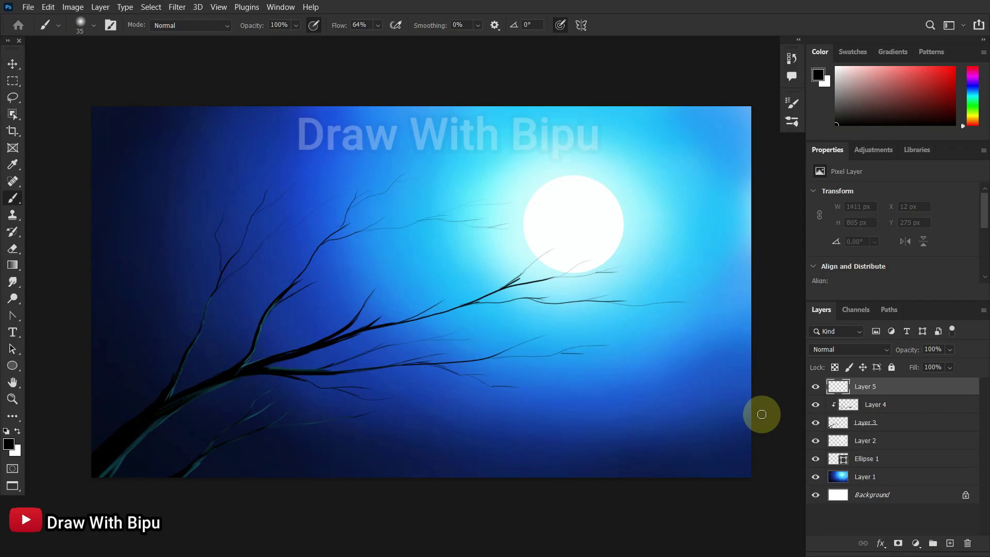
click(902, 427)
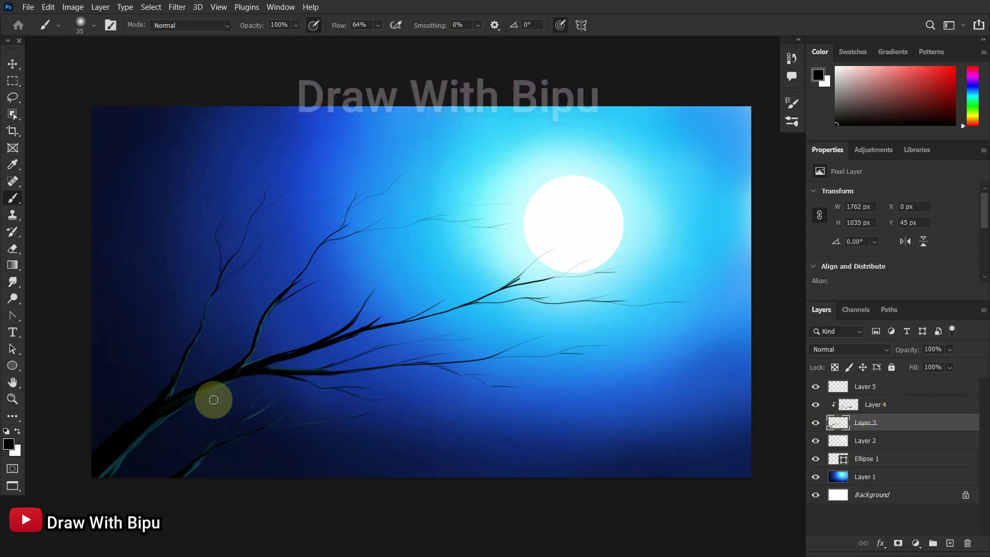
right_click(161, 271)
key(Return)
click(313, 26)
key(bracketleft)
key(bracketleft)
key(bracketleft)
key(bracketleft)
key(bracketleft)
mouse_move(397, 294)
mouse_down()
mouse_move(390, 285)
mouse_move(413, 291)
mouse_up()
key(ctrl+z)
key(ctrl+plus)
key(ctrl+plus)
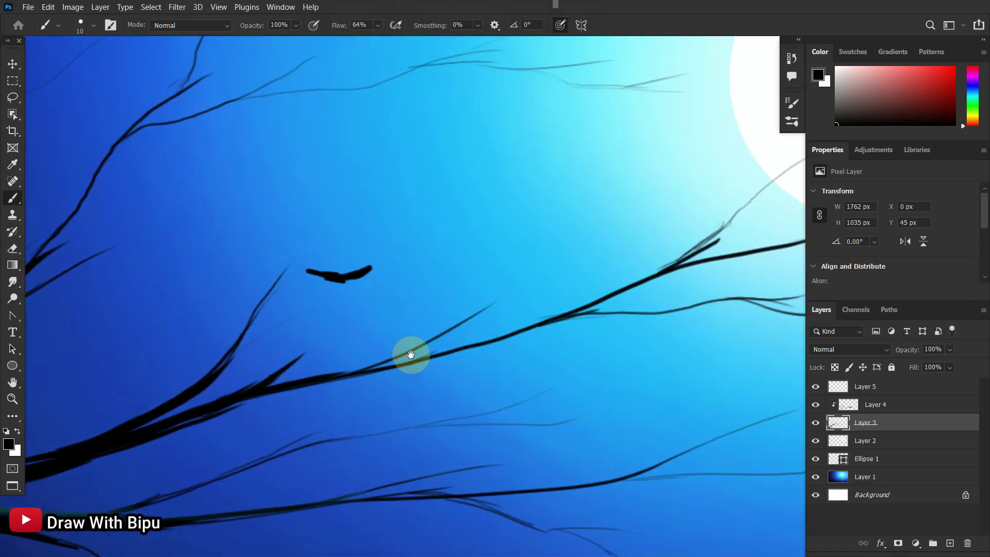
drag(371, 360, 460, 335)
key(ctrl+z)
key(ctrl+z)
- Paint a black silhouette of a cat sitting on the middle branch, with its curled tail hanging below
drag(390, 246, 412, 247)
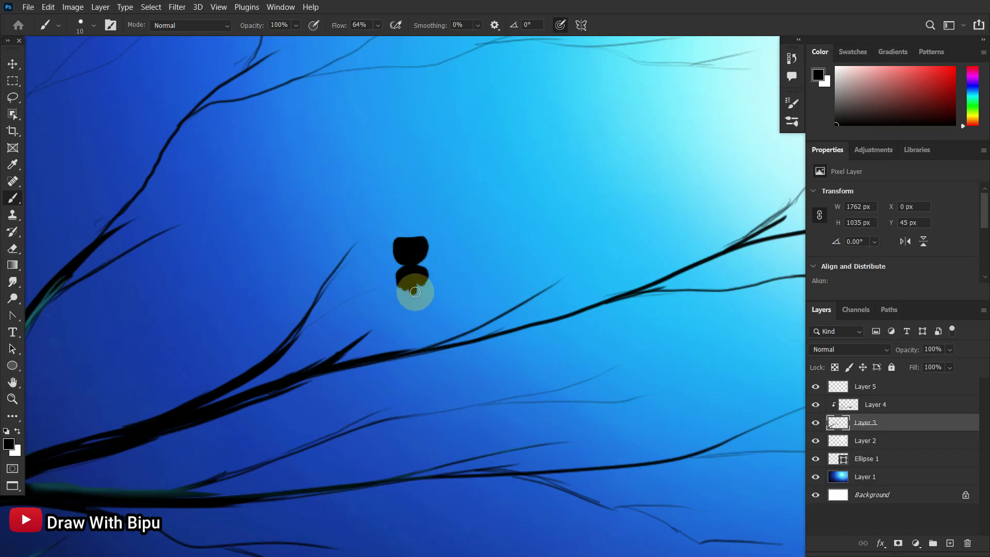
mouse_move(428, 308)
mouse_down()
mouse_move(395, 332)
mouse_move(420, 312)
mouse_move(407, 309)
mouse_move(429, 321)
mouse_move(404, 294)
mouse_move(439, 339)
mouse_up()
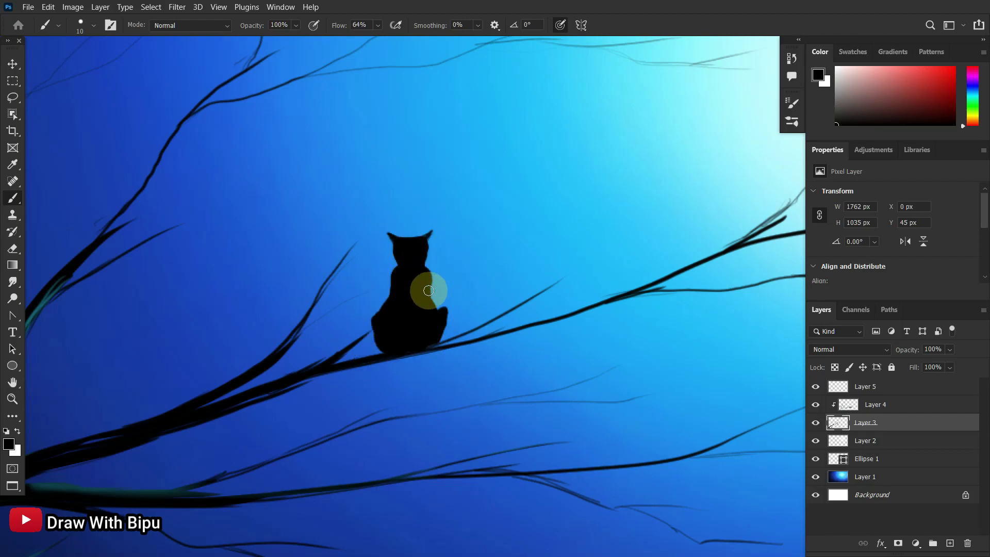
mouse_move(408, 346)
mouse_down()
mouse_move(395, 374)
mouse_move(334, 396)
mouse_up()
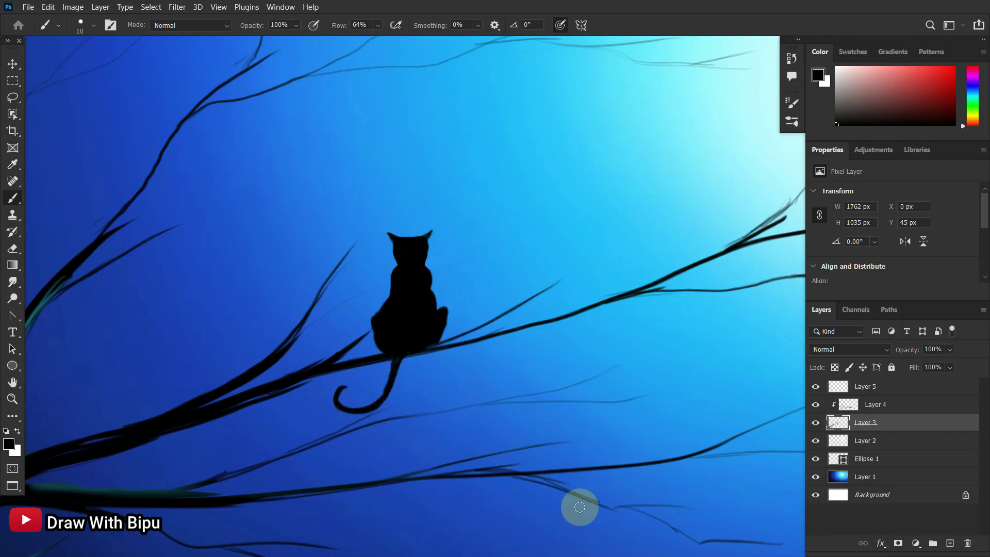
- Select the layer clipped to the branches and set up a soft round brush in grey
key(ctrl+minus)
key(ctrl+minus)
key(ctrl+minus)
click(866, 404)
click(837, 88)
click(93, 25)
click(215, 329)
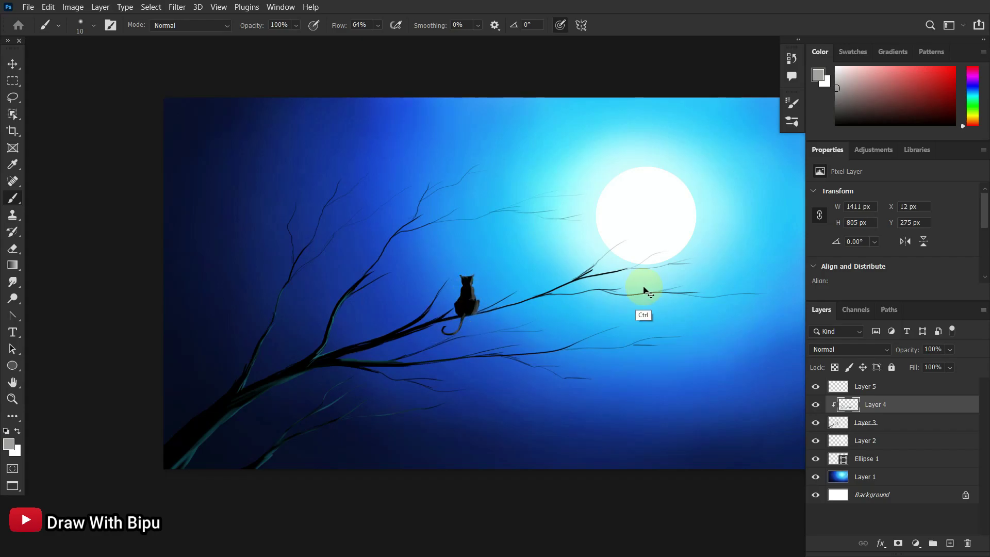
- Set the brush to 35% opacity and white, and paint soft highlights along the cat's edges and tail
click(296, 25)
drag(312, 41, 269, 41)
click(826, 83)
click(872, 111)
click(817, 74)
click(836, 68)
scroll(470, 289, up, 5)
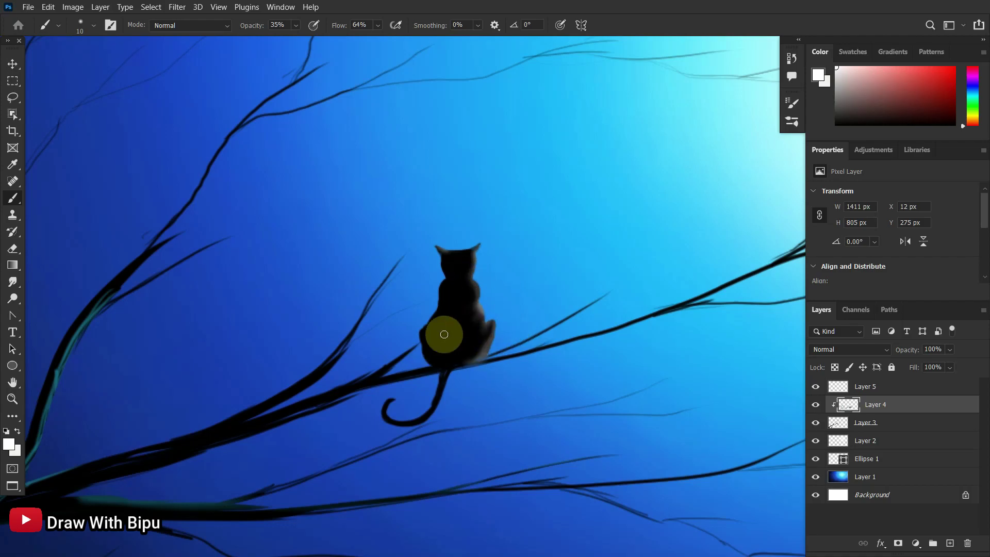
drag(441, 402, 392, 405)
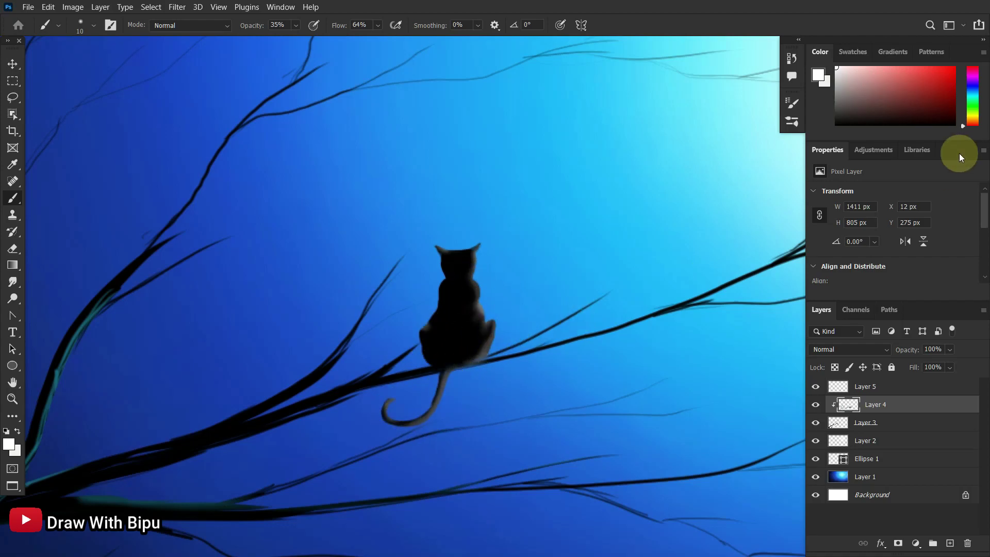
- Choose the textured 112 px brush preset and dab white at the tip of the upper-left branch
scroll(464, 302, down, 3)
scroll(532, 322, up, 1)
click(93, 25)
scroll(153, 201, down, 5)
double_click(152, 246)
drag(290, 188, 268, 186)
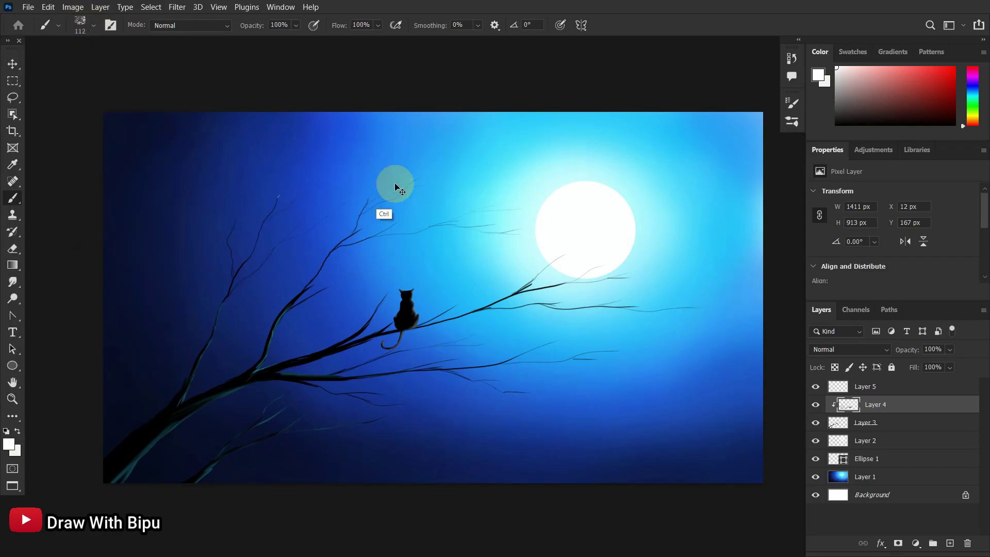
- Create a new top layer, dab white near the upper-left branch tip and enlarge the brush to 400 px
key(ctrl+shift+alt+n)
click(263, 189)
key(bracketright)
key(bracketright)
key(bracketright)
key(bracketright)
key(bracketright)
key(bracketright)
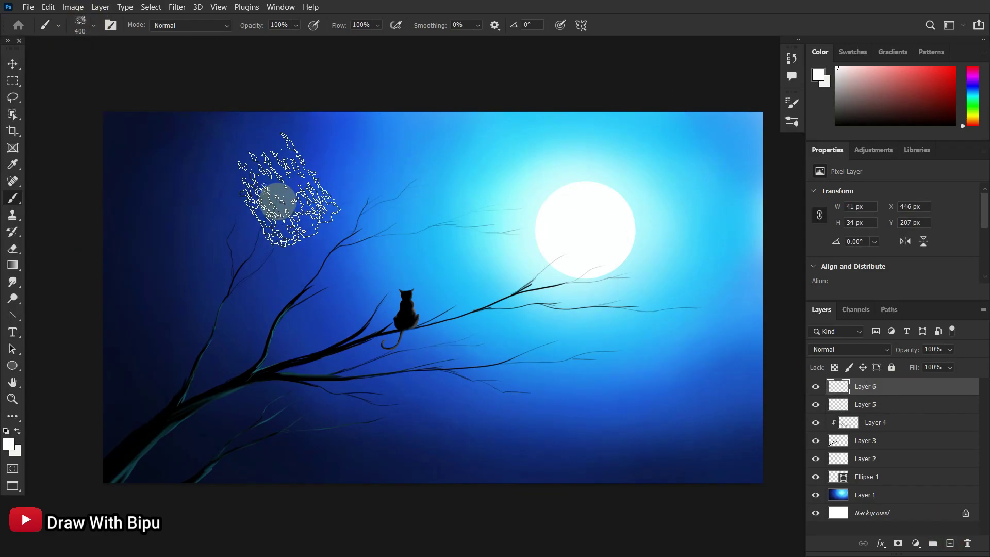
- Try painting white blossom clusters above the upper branch tips with a scattered 110 px brush configured in Brush Settings
click(795, 104)
drag(645, 313, 727, 320)
click(643, 224)
click(675, 225)
click(271, 212)
click(733, 166)
mouse_move(657, 317)
mouse_down()
mouse_move(640, 313)
mouse_move(746, 318)
mouse_move(640, 317)
mouse_up()
click(672, 144)
drag(769, 146, 769, 170)
click(650, 133)
mouse_move(645, 317)
mouse_down()
mouse_move(722, 314)
mouse_move(673, 309)
mouse_up()
mouse_move(694, 211)
mouse_down()
mouse_move(712, 210)
mouse_move(710, 201)
mouse_up()
click(759, 97)
mouse_move(455, 164)
mouse_down()
mouse_move(363, 156)
mouse_move(436, 199)
mouse_move(402, 151)
mouse_move(231, 200)
mouse_move(227, 170)
mouse_up()
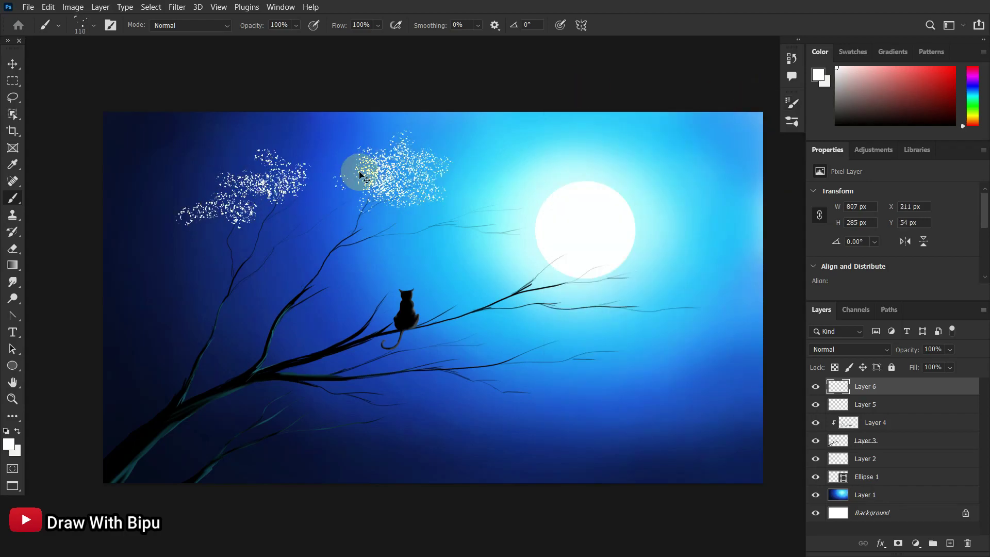
- Try painting white spatter clusters over the branch tips with a 125 px spatter brush, and delete that layer
click(80, 25)
scroll(165, 237, down, 5)
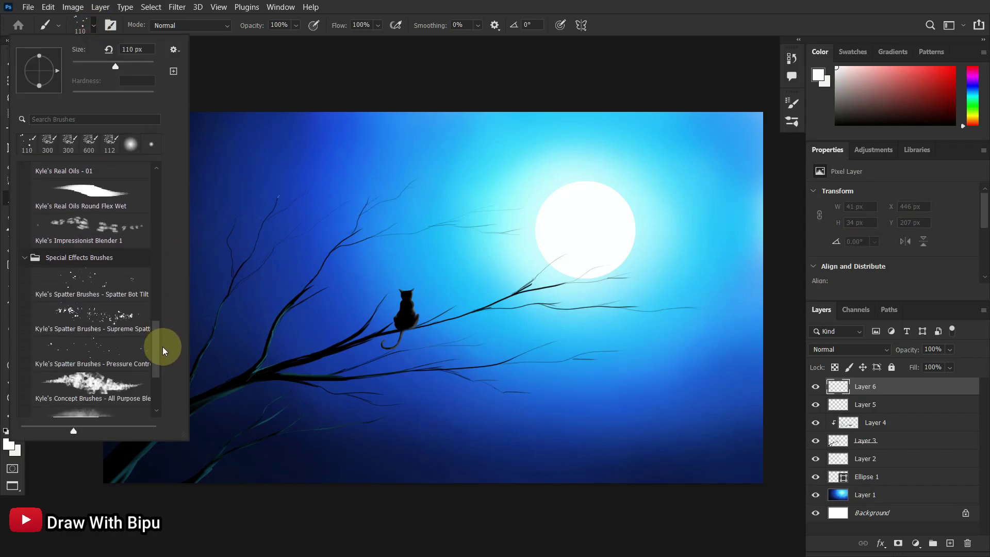
double_click(166, 343)
mouse_move(262, 183)
mouse_down()
mouse_move(316, 190)
mouse_move(197, 201)
mouse_move(290, 227)
mouse_move(362, 186)
mouse_move(380, 214)
mouse_up()
mouse_move(425, 180)
mouse_down()
mouse_move(161, 222)
mouse_move(322, 205)
mouse_move(323, 249)
mouse_up()
drag(443, 466, 383, 437)
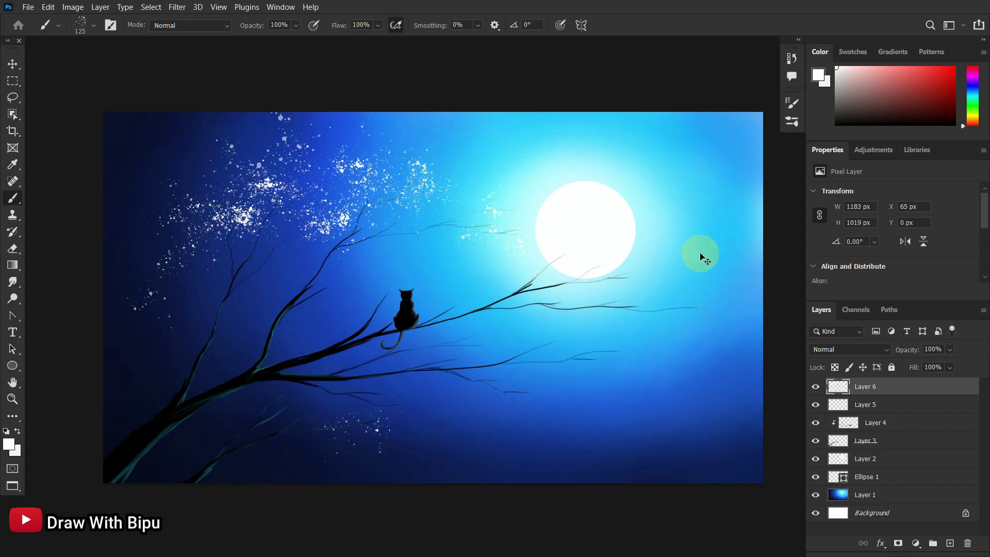
key(Delete)
key(Return)
- Create a new top layer and paint fine white foliage around the upper branches with the 80 px Kyle's Pressure Control spatter brush
click(93, 25)
click(103, 364)
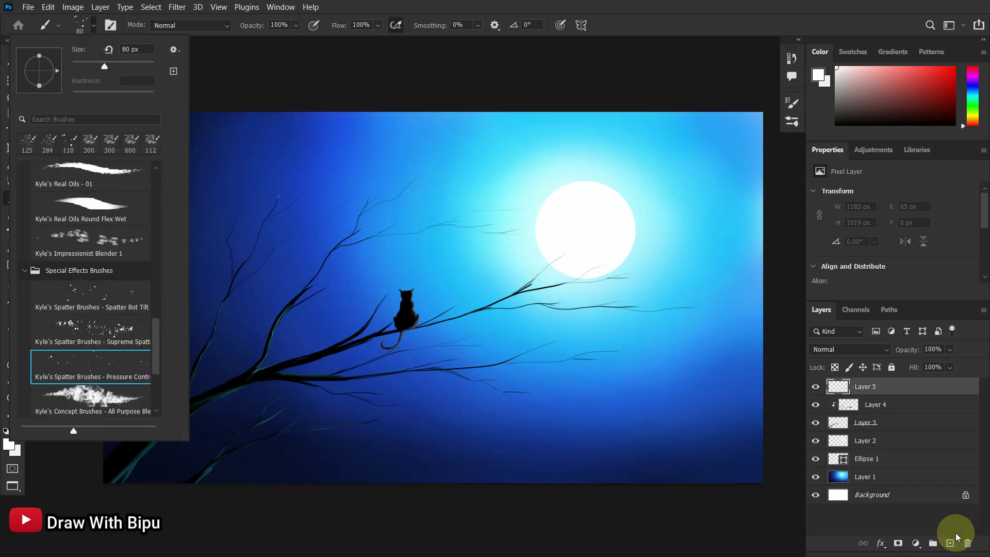
click(949, 543)
click(224, 205)
mouse_move(304, 212)
mouse_down()
mouse_move(259, 185)
mouse_move(279, 165)
mouse_up()
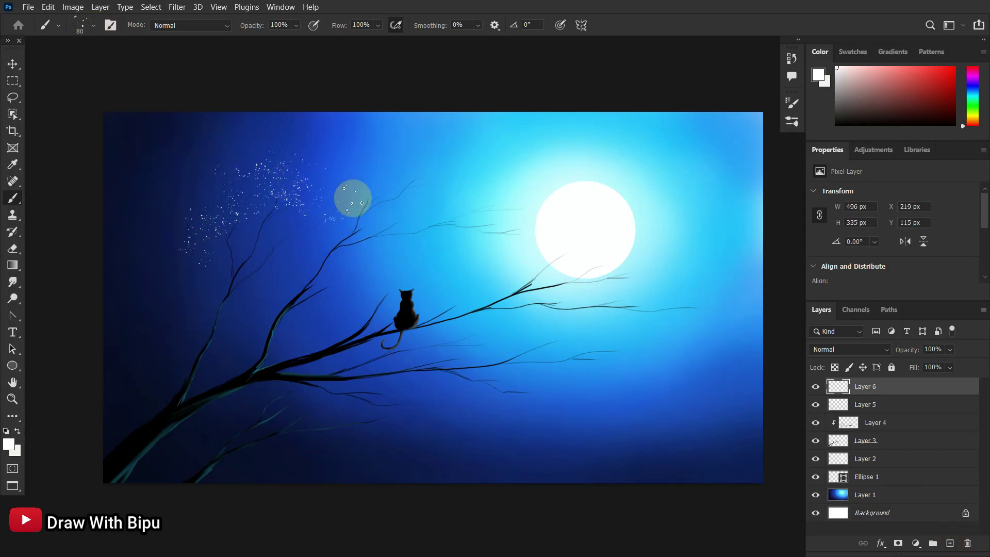
mouse_move(309, 273)
mouse_down()
mouse_move(134, 278)
mouse_move(211, 212)
mouse_move(246, 207)
mouse_move(271, 151)
mouse_up()
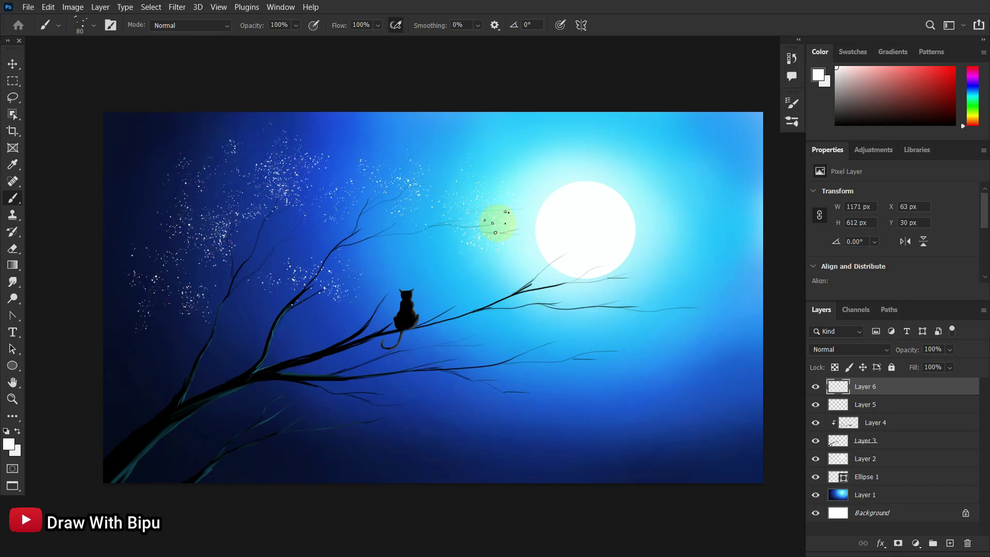
- Paint more white spatter foliage around the right and lower branches, extending it to the canvas's left edge and top
drag(517, 404, 533, 377)
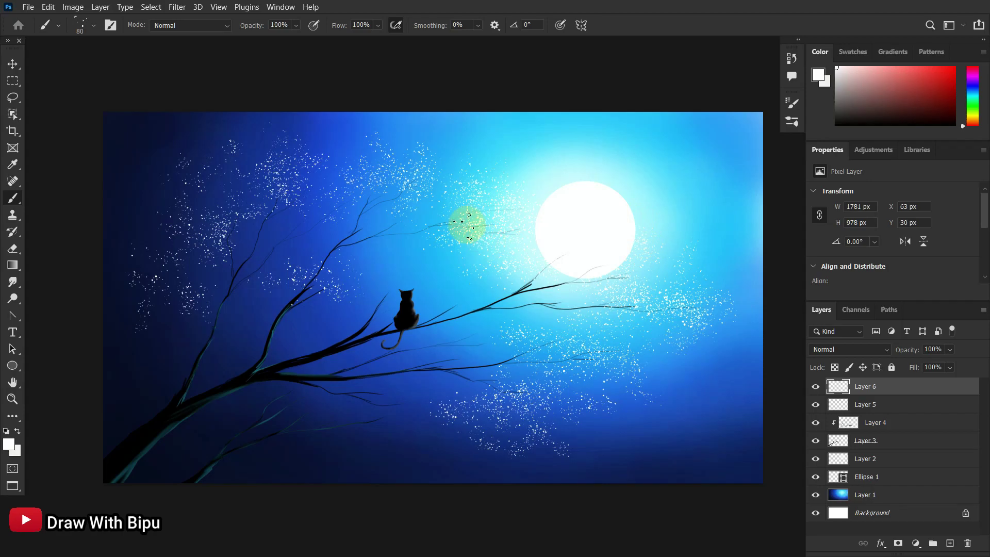
click(121, 256)
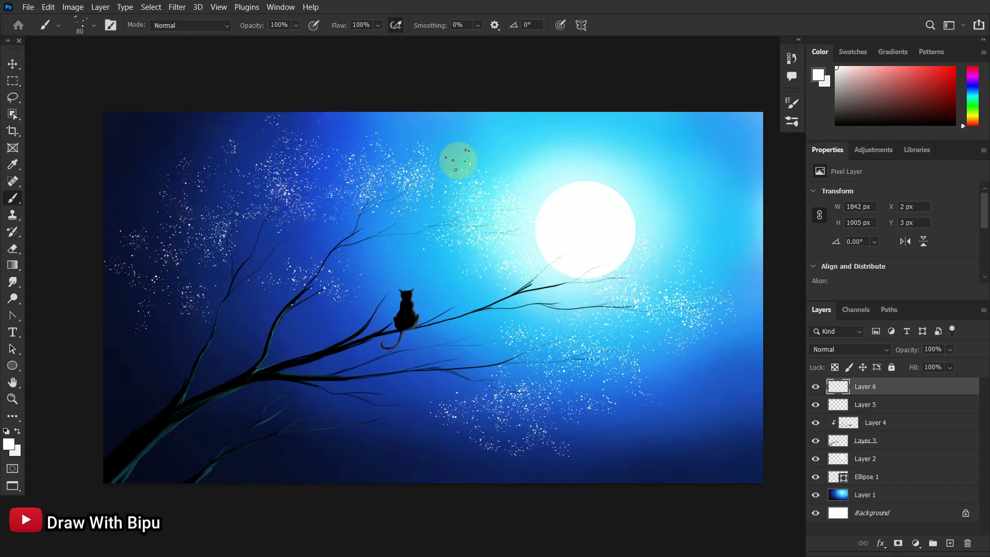
drag(392, 390, 430, 429)
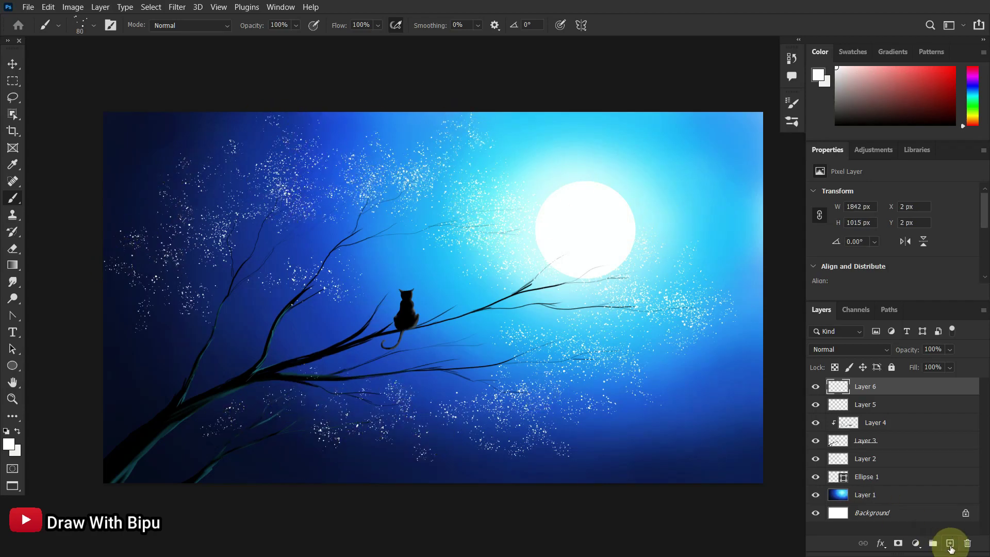
- Create a new top layer, choose a different brush preset, dab the first white stars and reduce the brush to 4 px
click(948, 546)
click(59, 27)
click(93, 26)
drag(156, 309, 162, 190)
click(120, 238)
click(518, 123)
key(bracketleft)
key(bracketleft)
key(bracketleft)
key(bracketleft)
key(bracketleft)
key(bracketleft)
key(bracketleft)
key(bracketleft)
- Dot small white stars across the upper-right sky and the upper-left corner of the painting
click(731, 130)
key(ctrl+z)
click(696, 139)
click(713, 146)
click(720, 131)
click(162, 123)
click(147, 163)
- Dot more white stars along the painting's left side, its lower sky and the top edge
click(135, 353)
click(368, 471)
click(630, 434)
click(517, 124)
click(535, 131)
click(388, 127)
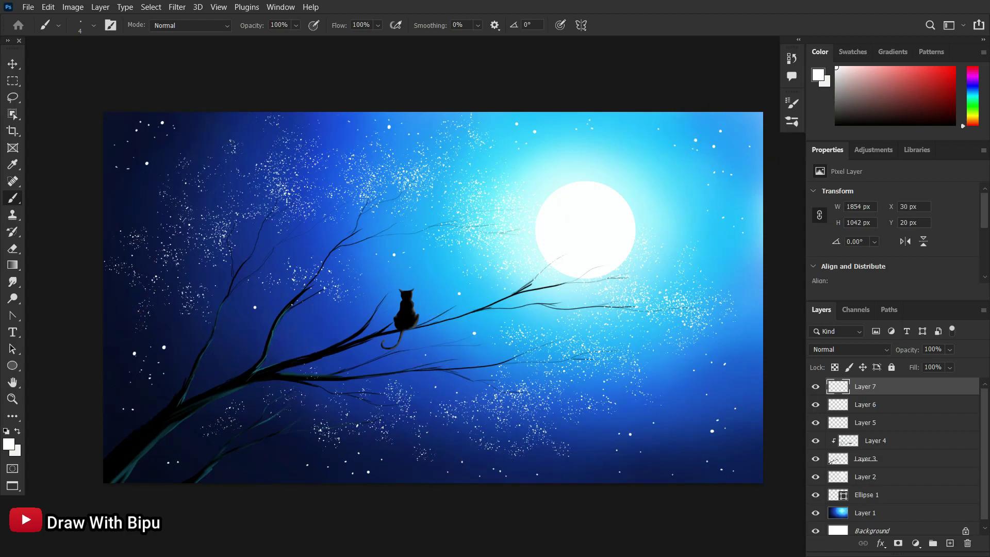
drag(588, 473, 744, 462)
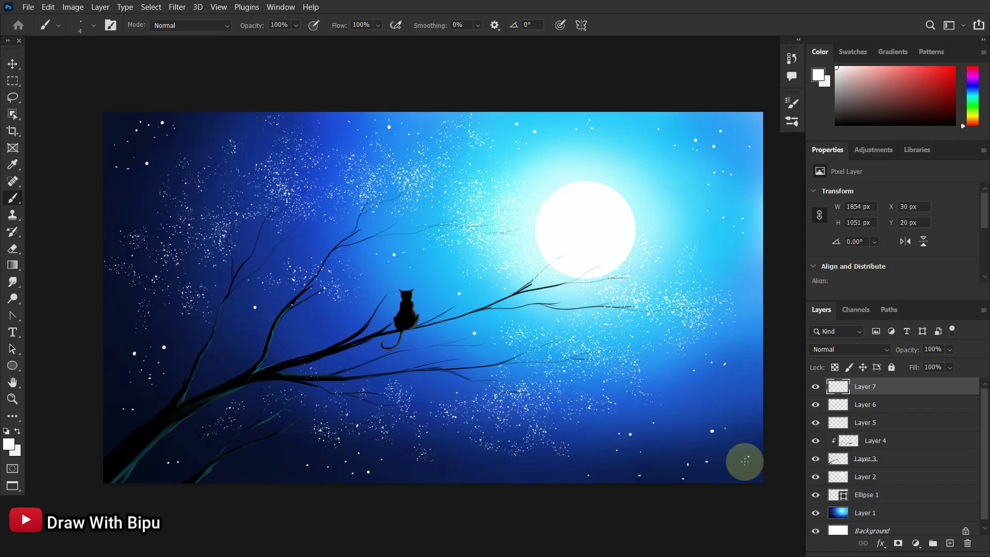
- Add the signature text "Draw With Bipu" on a new layer near the painting's lower-right corner
key(ctrl+shift+alt+n)
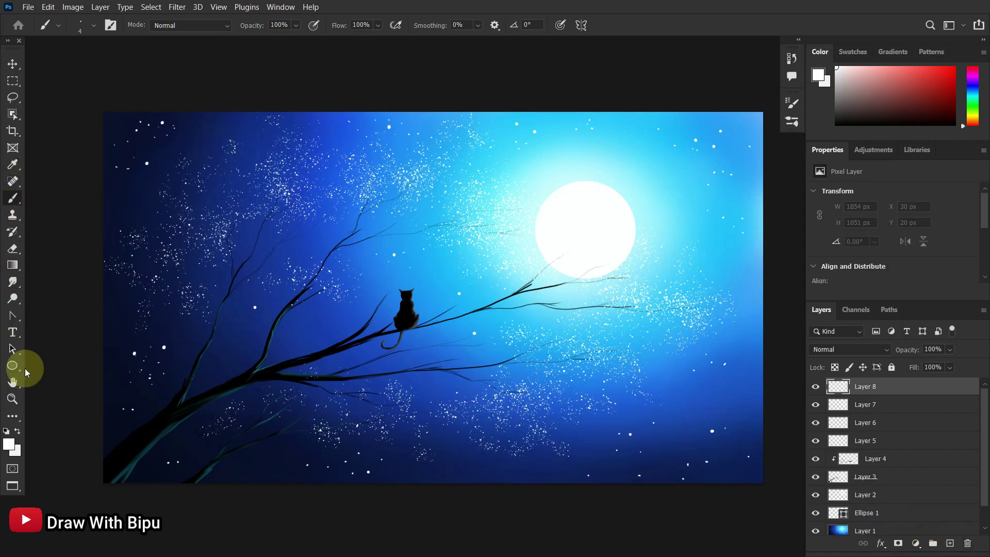
click(13, 331)
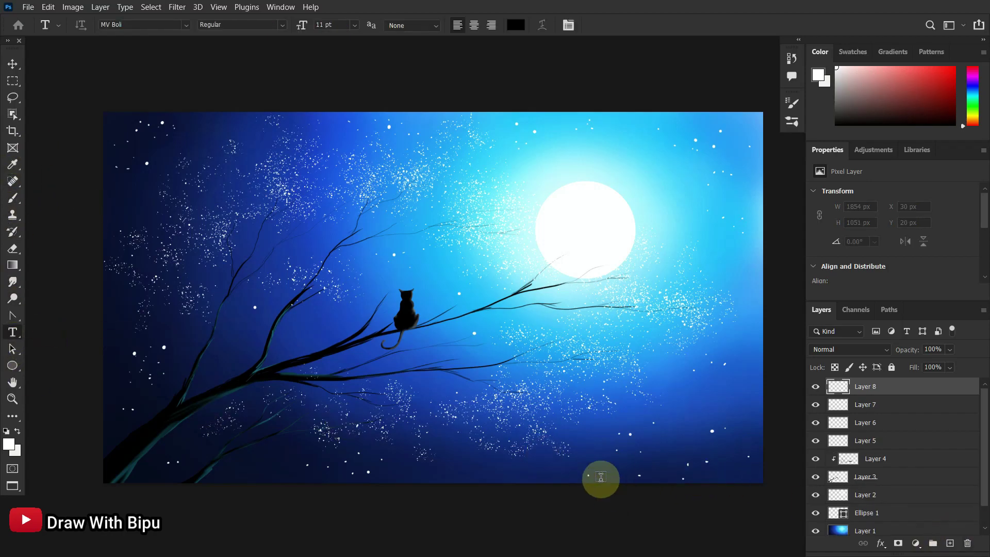
click(644, 473)
text(Draw With Bipu)
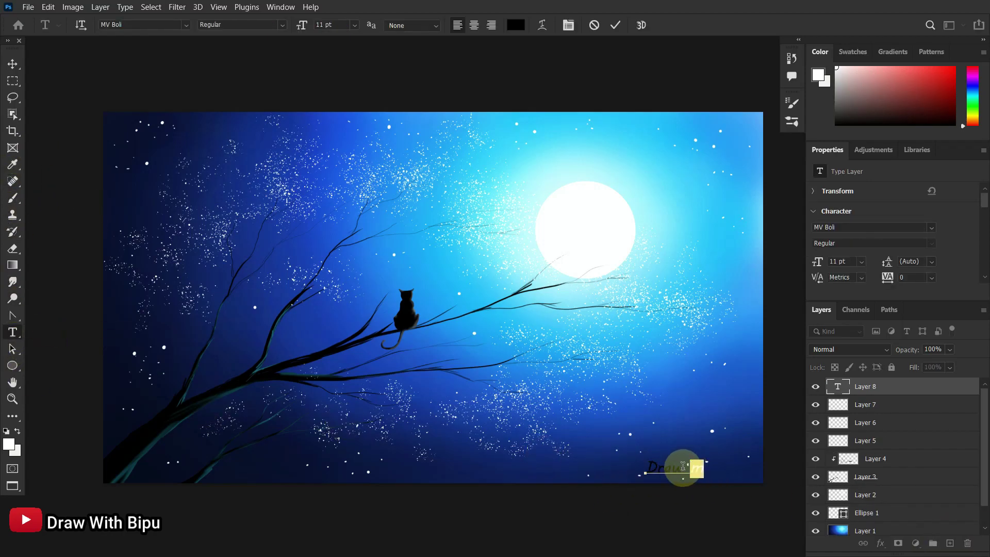
- Format the signature in white with centre alignment, Sharp anti-aliasing and a different font
key(ctrl+a)
click(836, 68)
click(474, 25)
click(413, 25)
click(403, 47)
drag(302, 25, 299, 24)
click(186, 24)
click(170, 160)
click(436, 26)
click(403, 45)
- Move the signature into the lower-right corner of the painting
click(12, 64)
drag(631, 468, 706, 472)
click(613, 508)
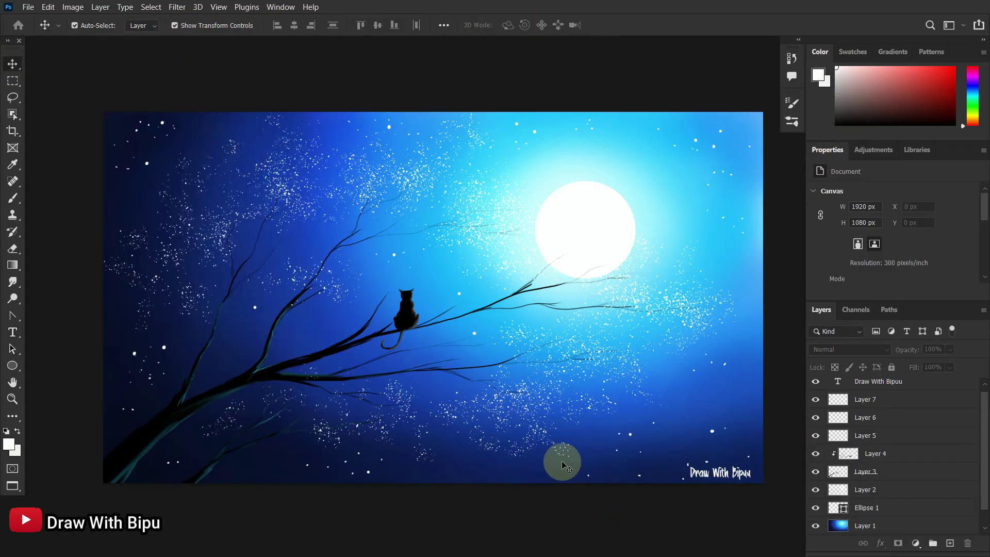
- Change the signature's font to Ink Free
key(ctrl+a)
double_click(725, 471)
key(ctrl+a)
click(186, 25)
click(260, 504)
click(13, 64)
- Nudge the signature slightly within the painting's lower-right corner
click(697, 481)
key(ctrl+d)
click(708, 474)
click(773, 340)
double_click(726, 476)
drag(707, 472, 702, 468)
click(13, 64)
click(79, 73)
click(12, 81)
- Remove the extra last letter so the signature reads "Draw With Bipu", and set its size to 10 pt
key(t)
click(761, 470)
key(BackSpace)
key(ctrl+a)
click(354, 24)
click(331, 73)
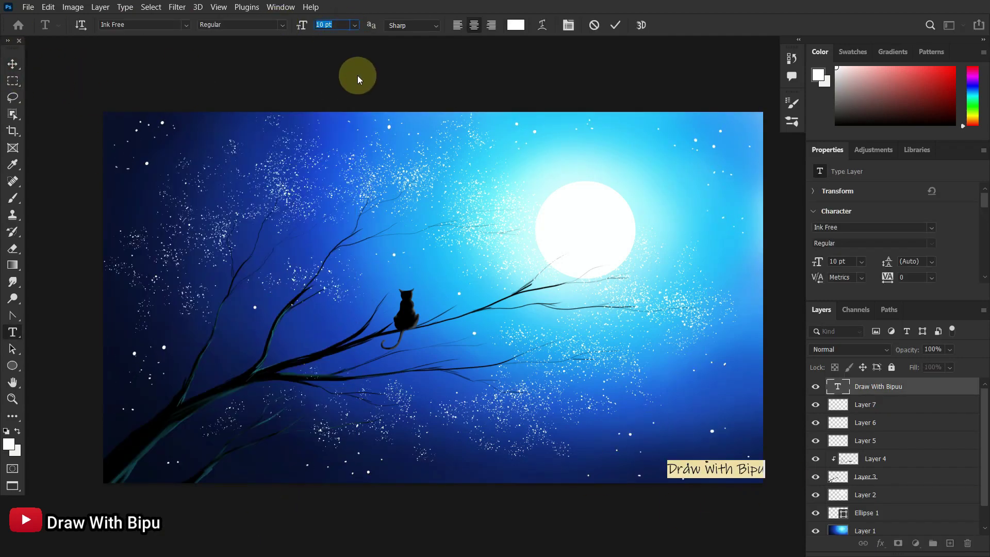
- Set the signature's font to Segoe Script and finish editing the text
click(186, 25)
scroll(262, 319, down, 10)
click(261, 319)
click(12, 64)
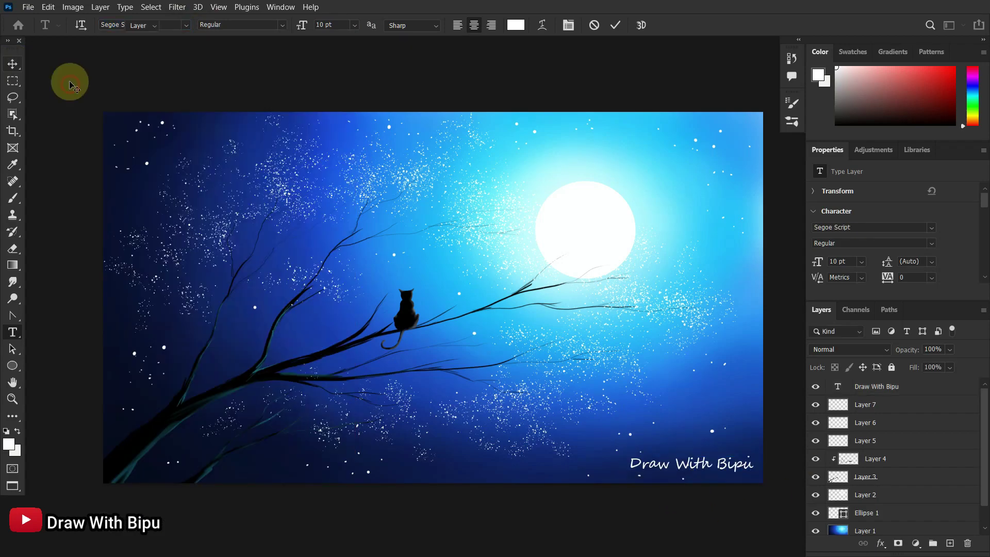